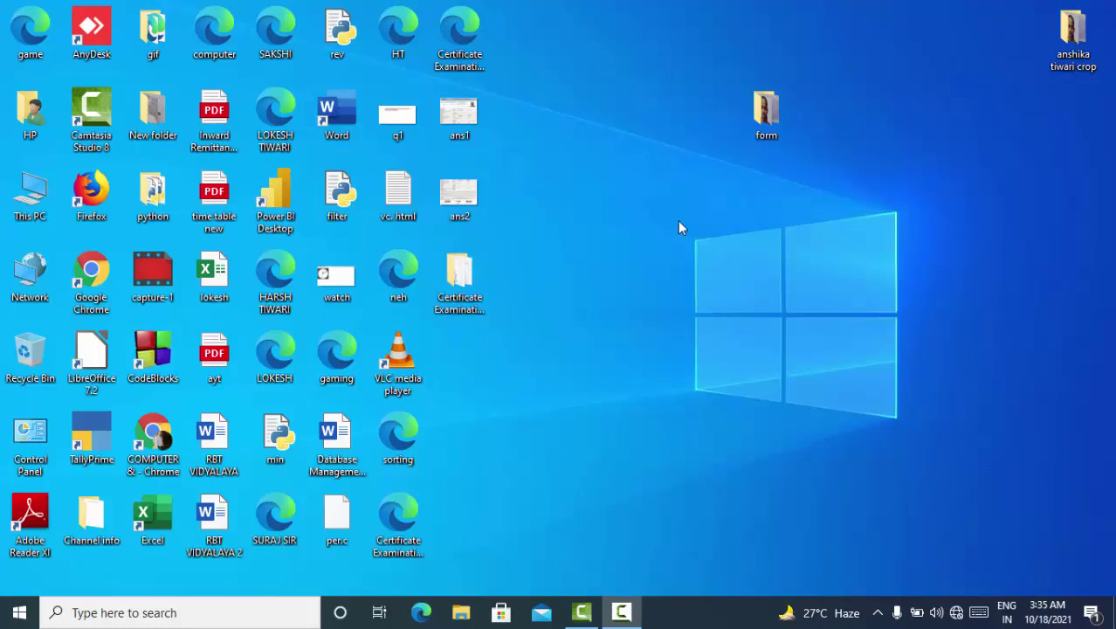
Step: Refresh the desktop and launch Microsoft Access from the Start menu
{"action": "right_click", "coordinate": [644, 157]}
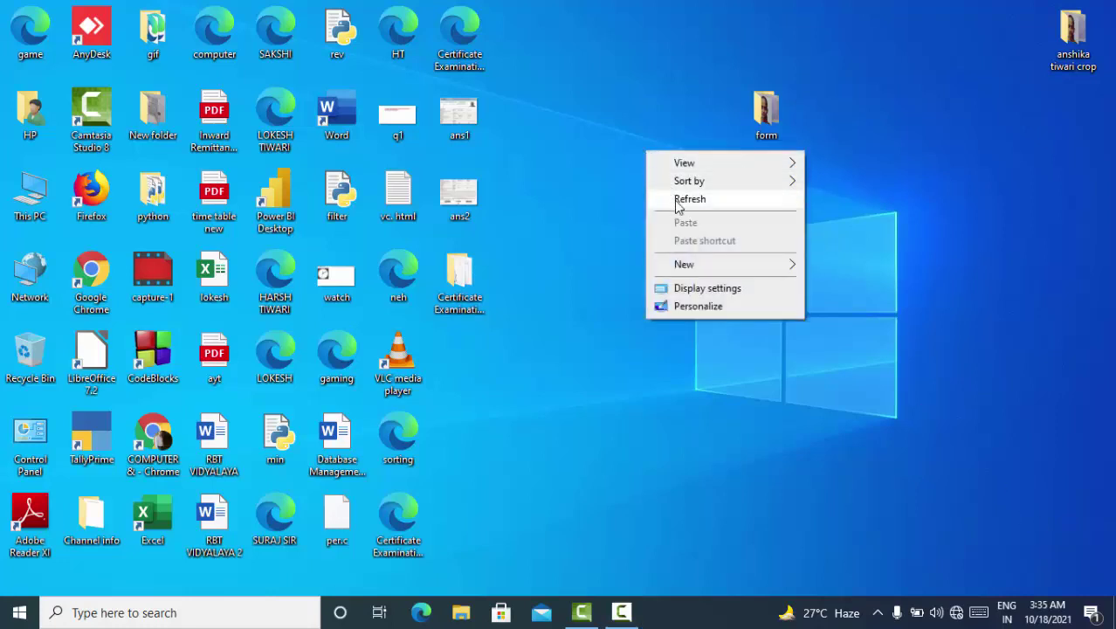
{"action": "left_click", "coordinate": [677, 200]}
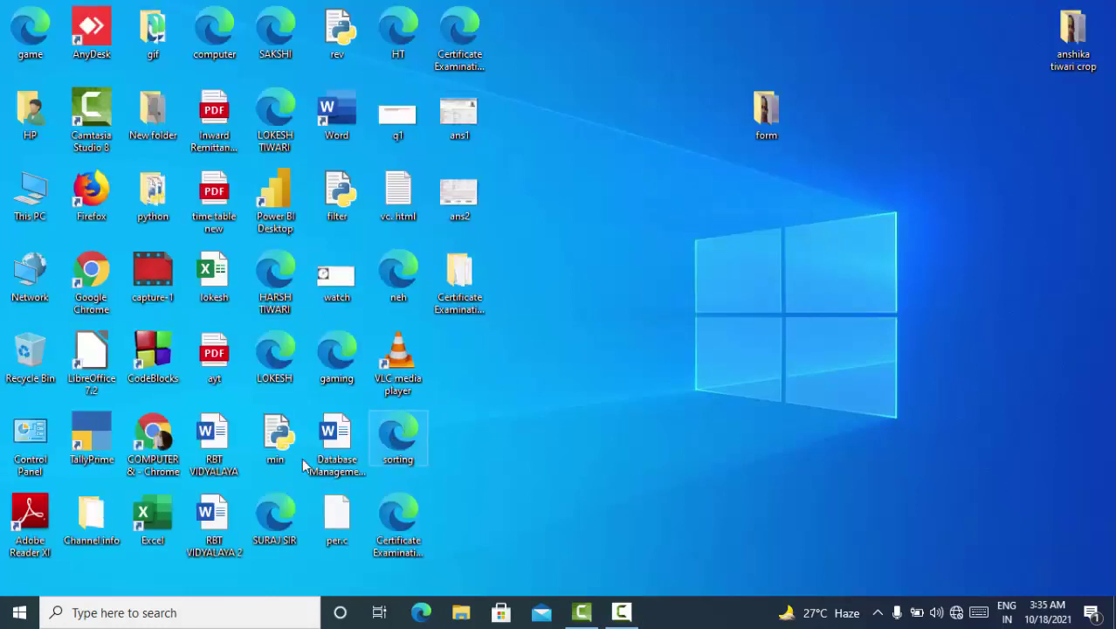
{"action": "left_click", "coordinate": [21, 611]}
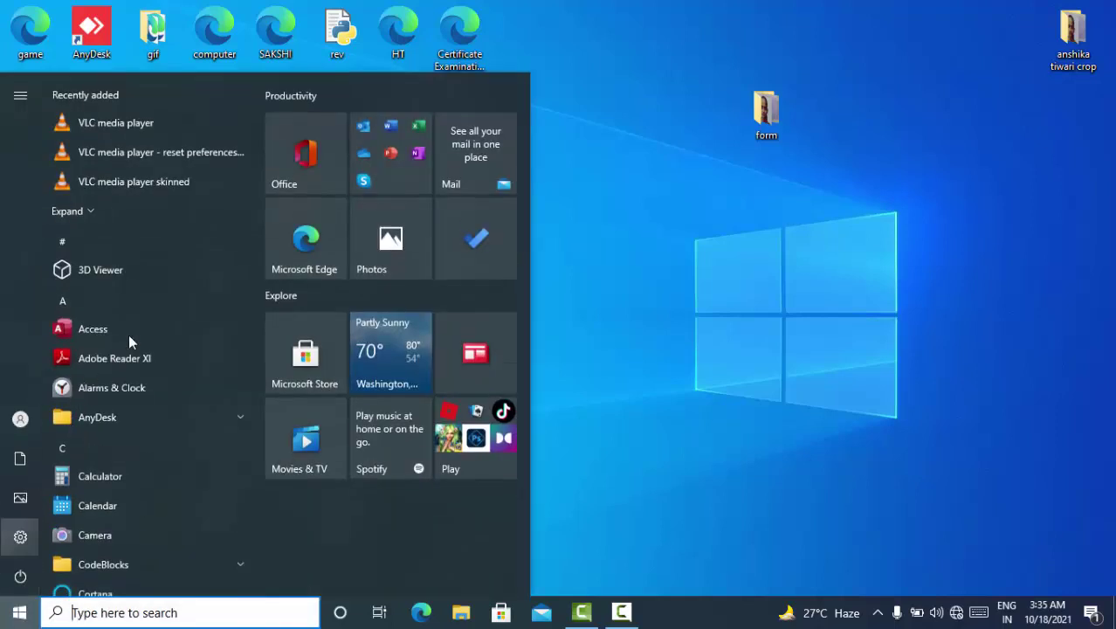
{"action": "left_click", "coordinate": [130, 328]}
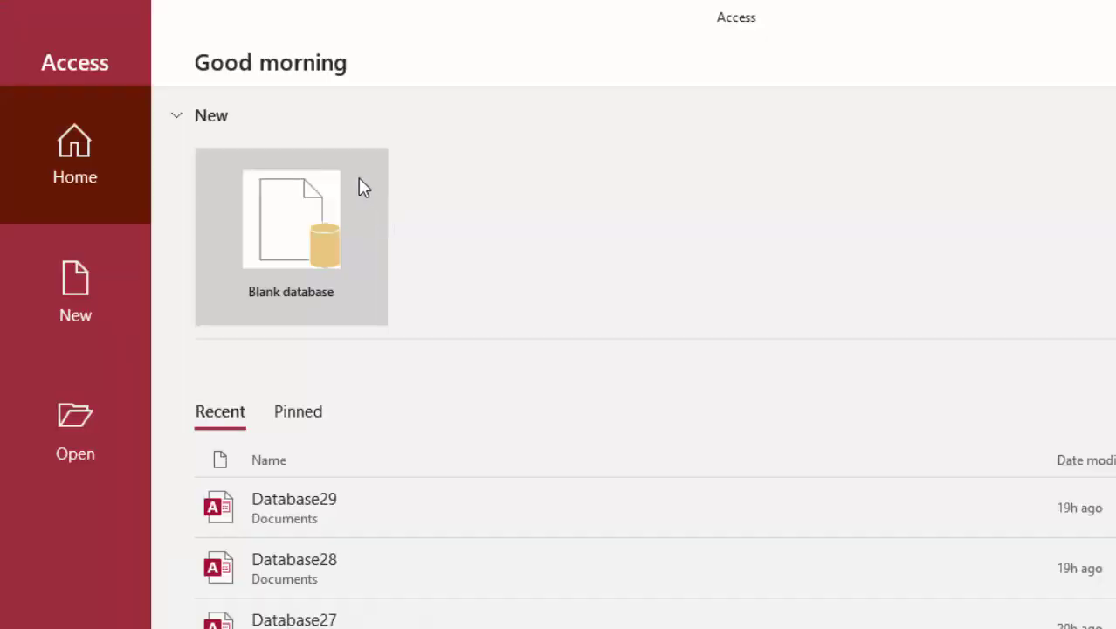
Step: Create the blank database Database30 and switch its new table to design view
{"action": "left_click", "coordinate": [297, 220]}
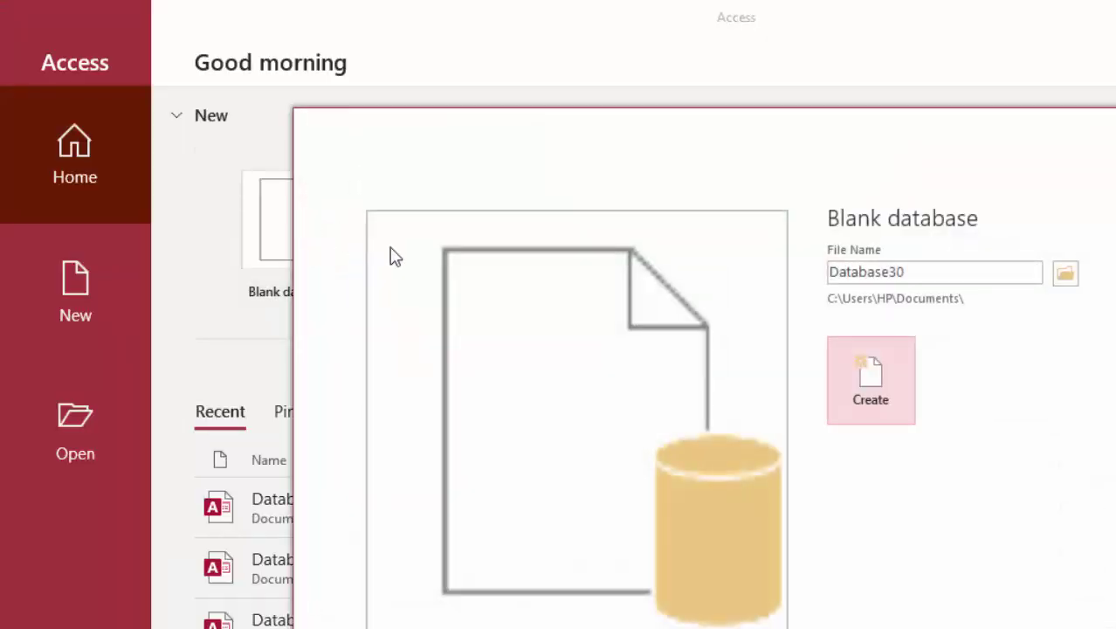
{"action": "left_click", "coordinate": [887, 394]}
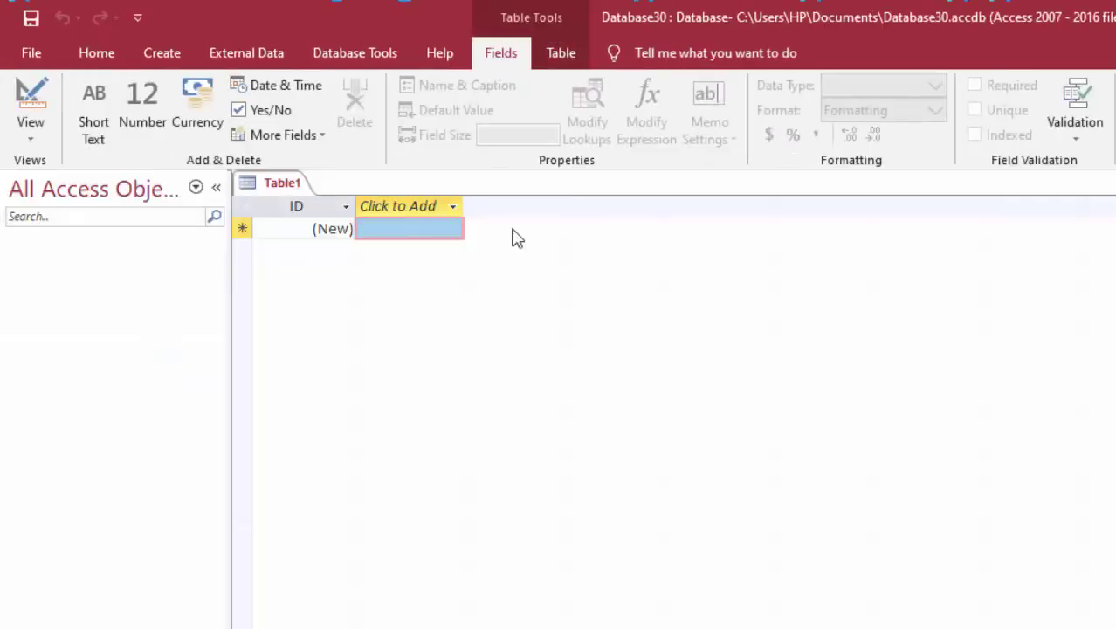
{"action": "left_click", "coordinate": [39, 162]}
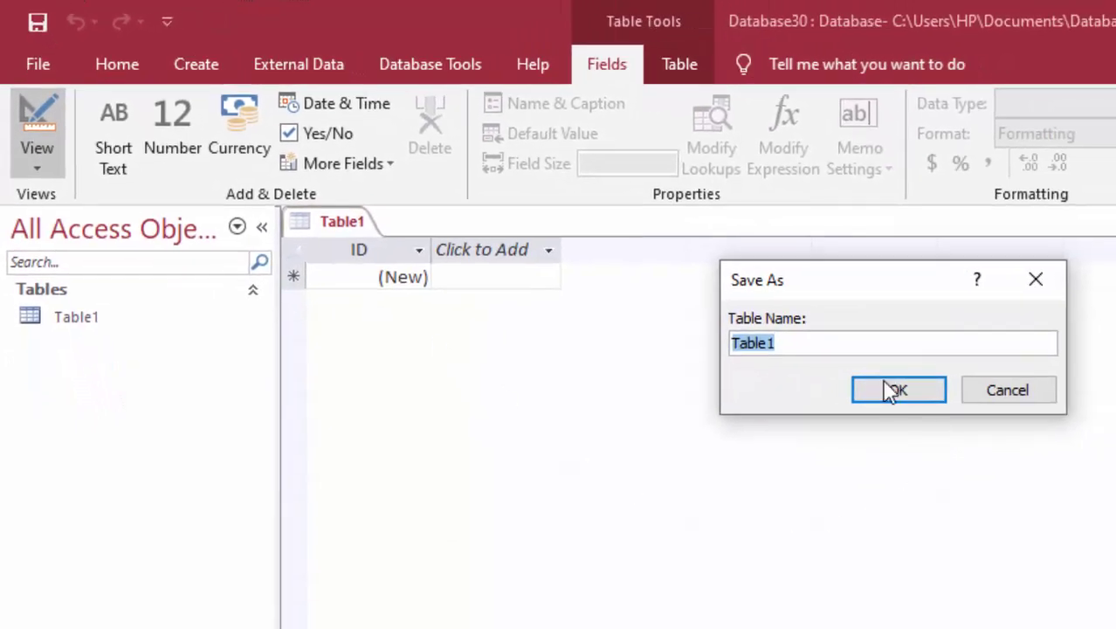
Step: Save the table as Table1 and add a field named Number with the Number data type
{"action": "left_click", "coordinate": [895, 391]}
{"action": "left_click", "coordinate": [474, 342]}
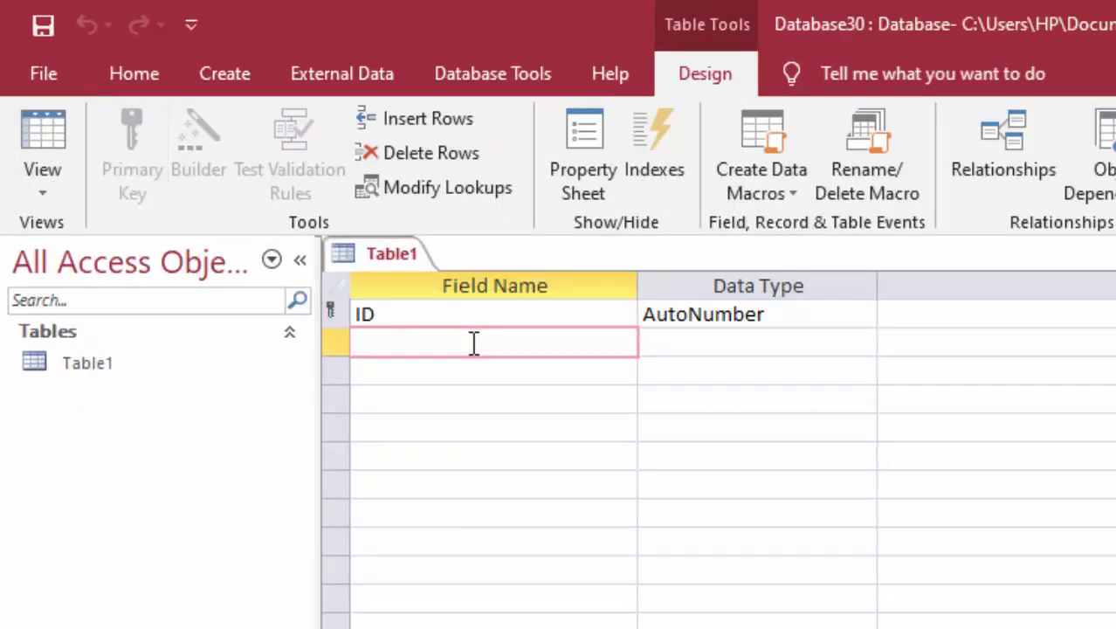
{"action": "type", "text": "N"}
{"action": "type", "text": "umber"}
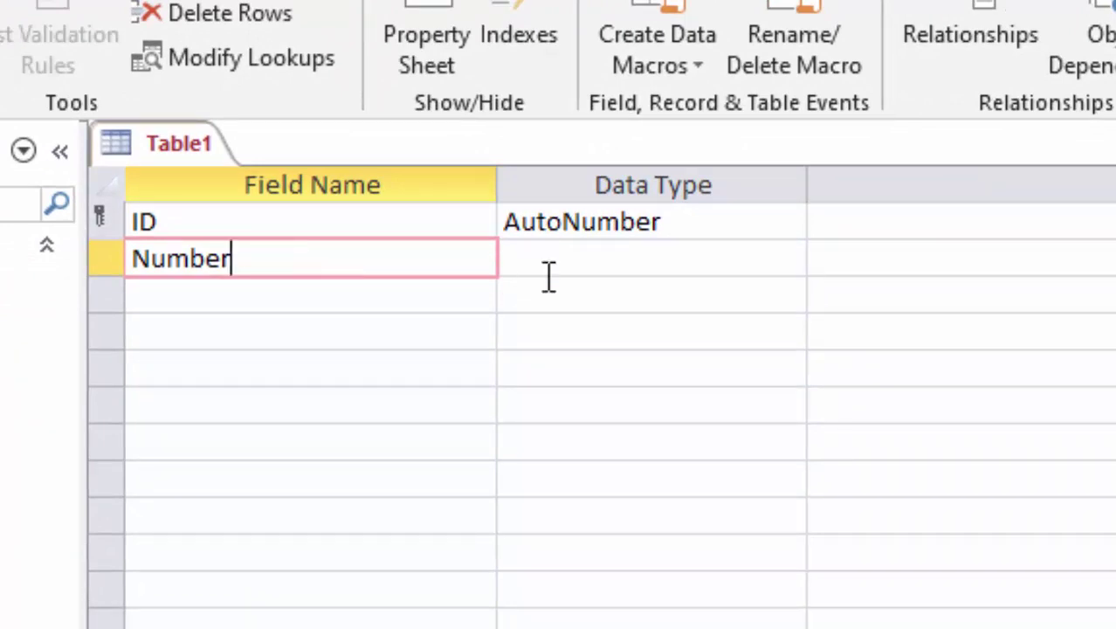
{"action": "left_click", "coordinate": [722, 264]}
{"action": "left_click", "coordinate": [790, 262]}
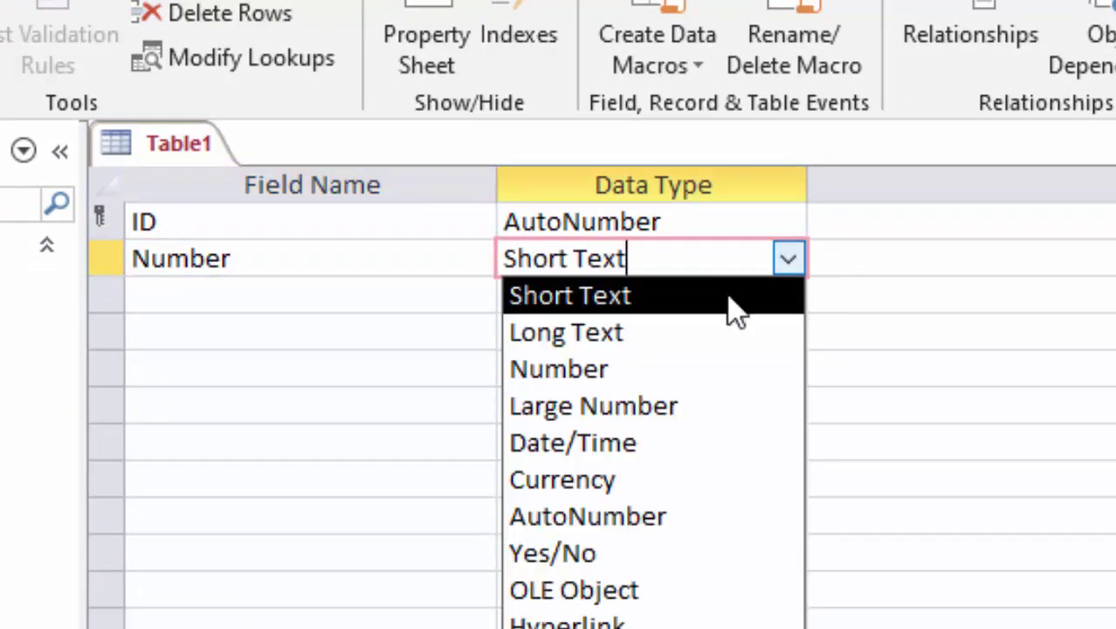
{"action": "left_click", "coordinate": [700, 371]}
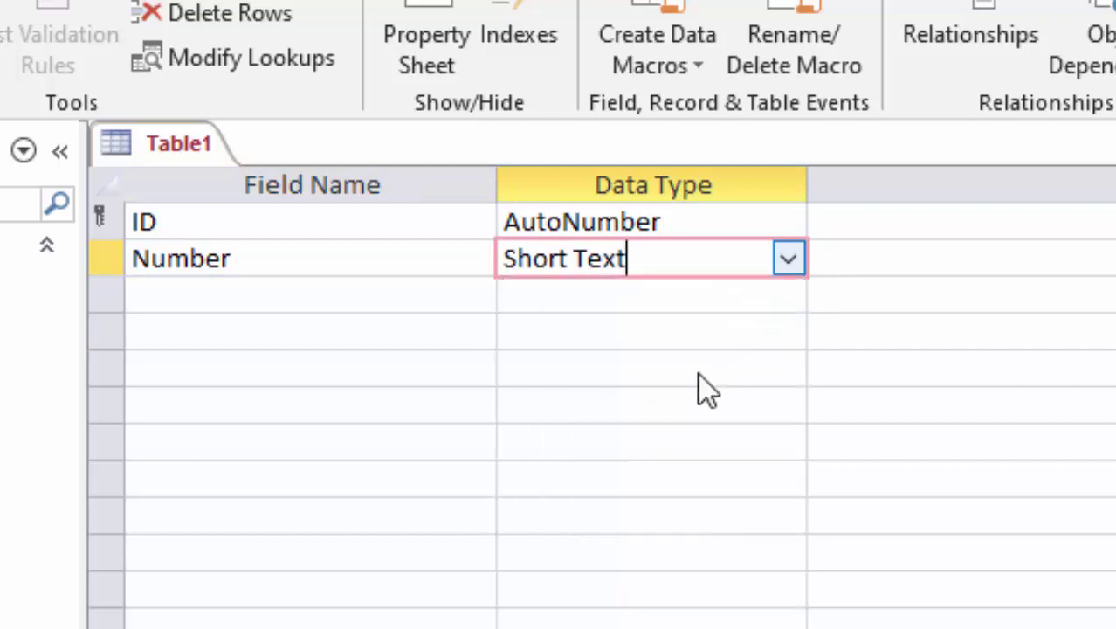
{"action": "left_click", "coordinate": [219, 301]}
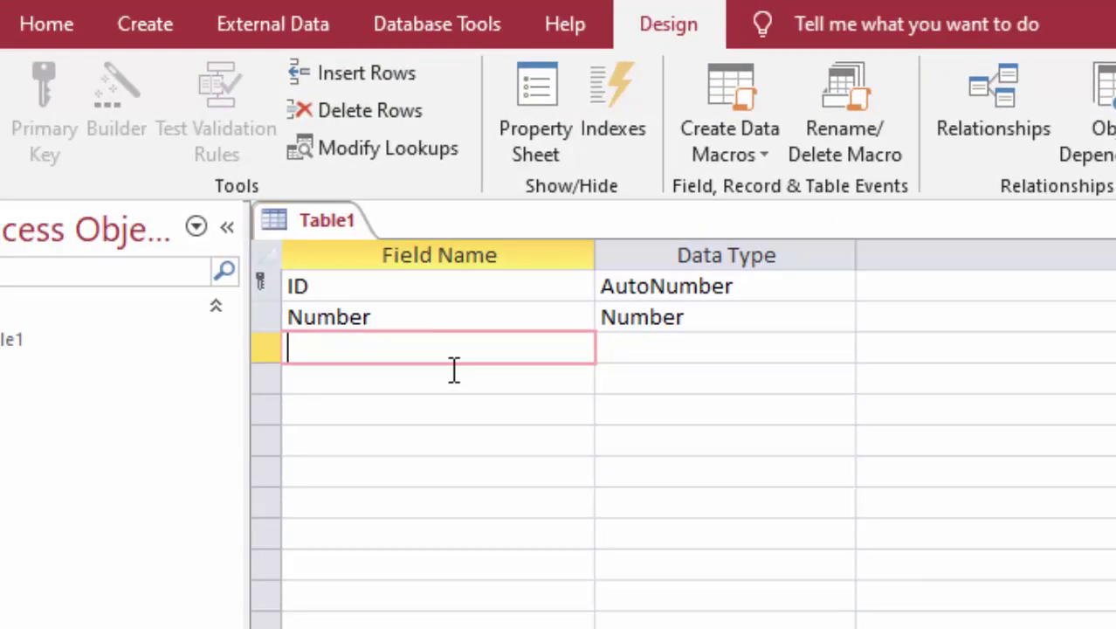
Step: Add a third field named Condition with the Calculated data type
{"action": "type", "text": "Ca"}
{"action": "key", "text": "BackSpace"}
{"action": "type", "text": "ondi"}
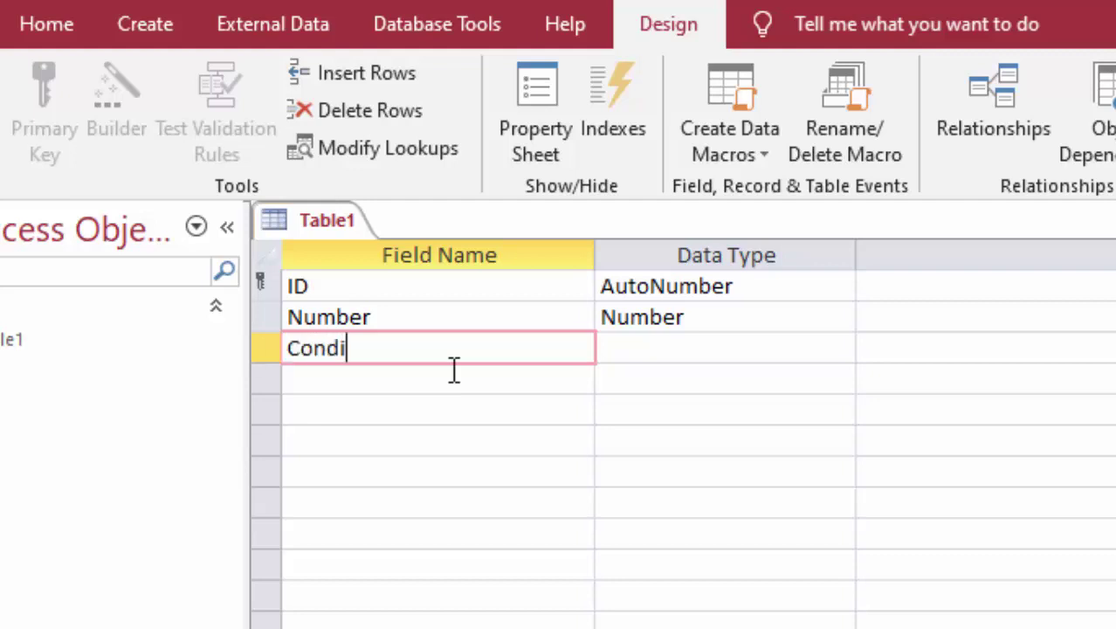
{"action": "type", "text": "tion"}
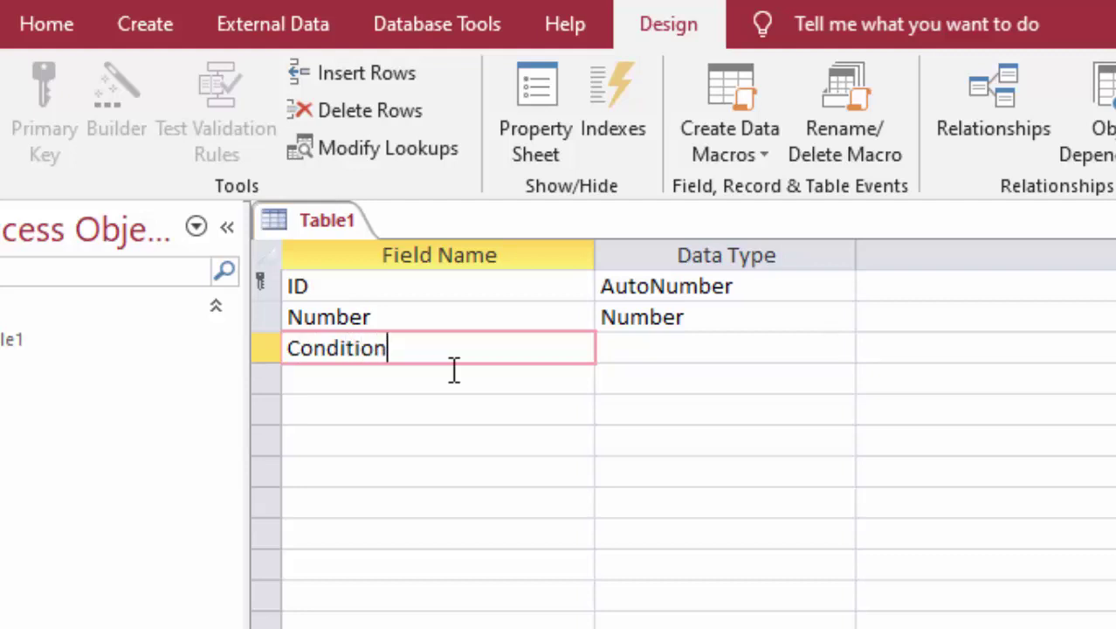
{"action": "left_click", "coordinate": [622, 351]}
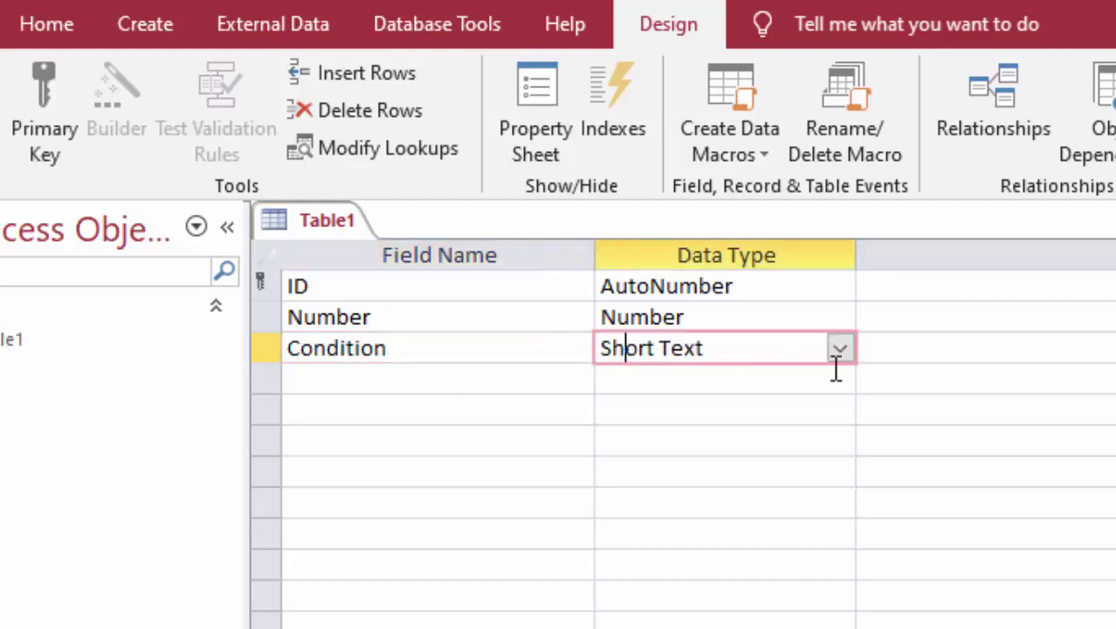
{"action": "left_click", "coordinate": [819, 338]}
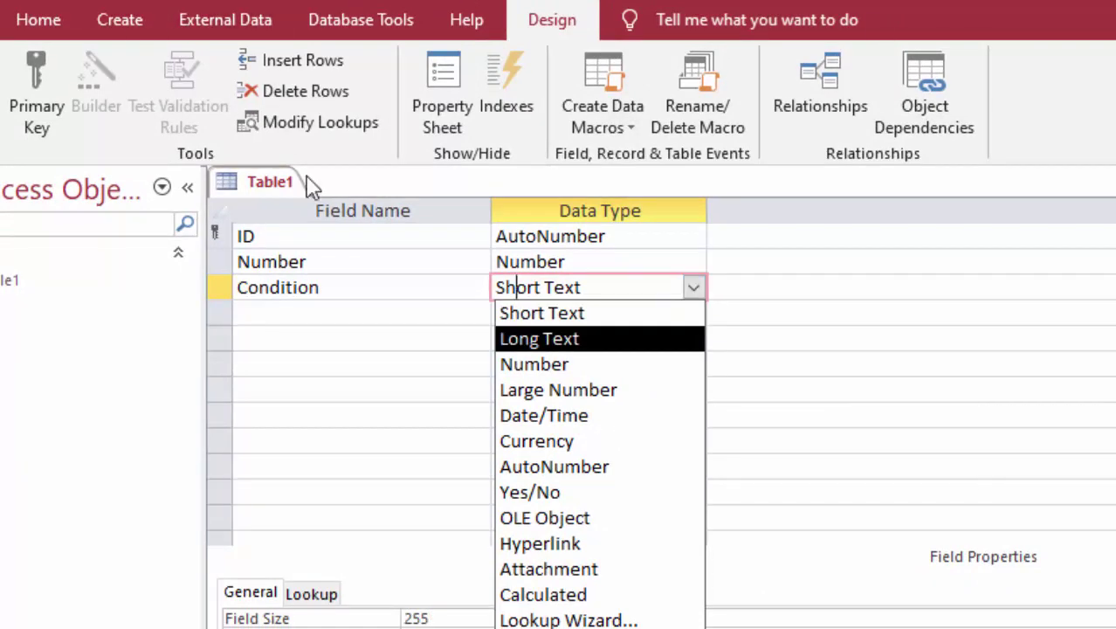
{"action": "left_click", "coordinate": [635, 597]}
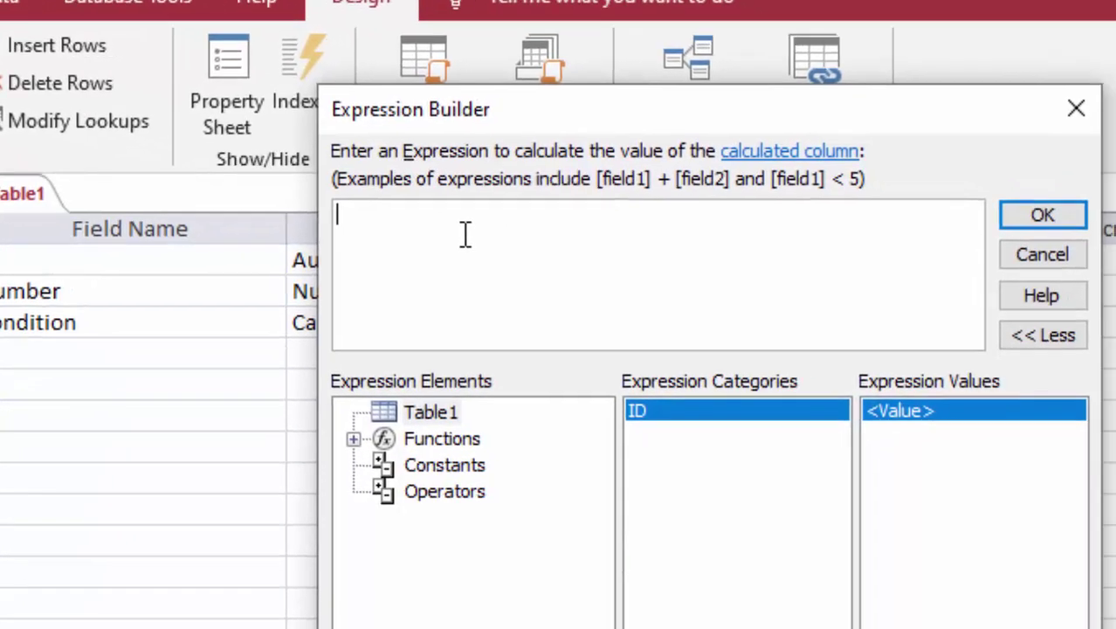
Step: Enter [Number] in the Expression Builder and insert the IIf function before it
{"action": "type", "text": "[N"}
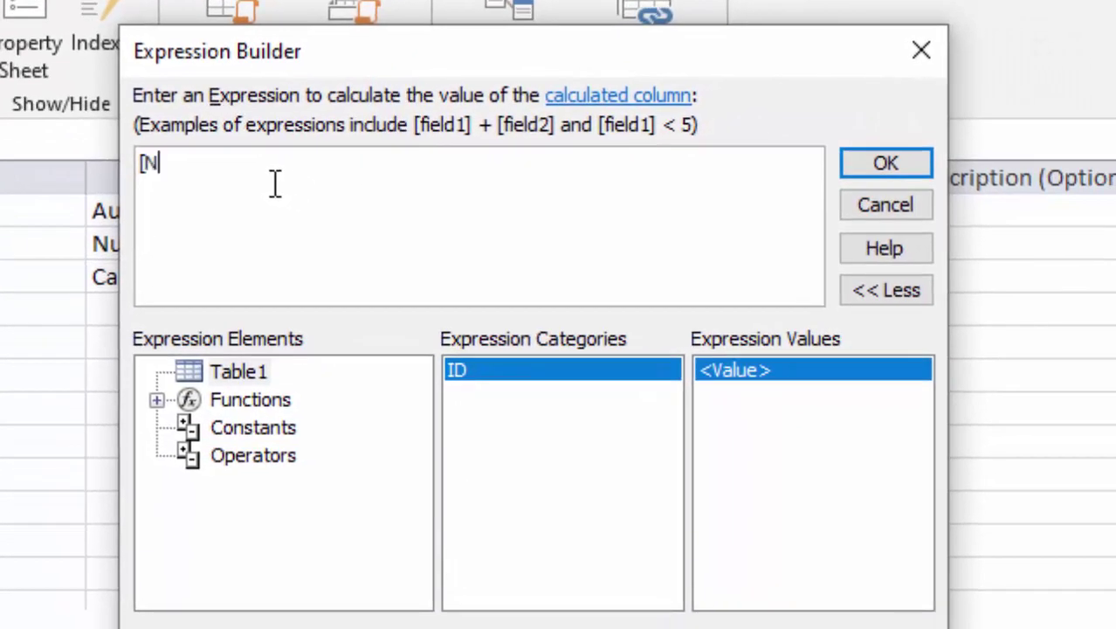
{"action": "type", "text": "umbe"}
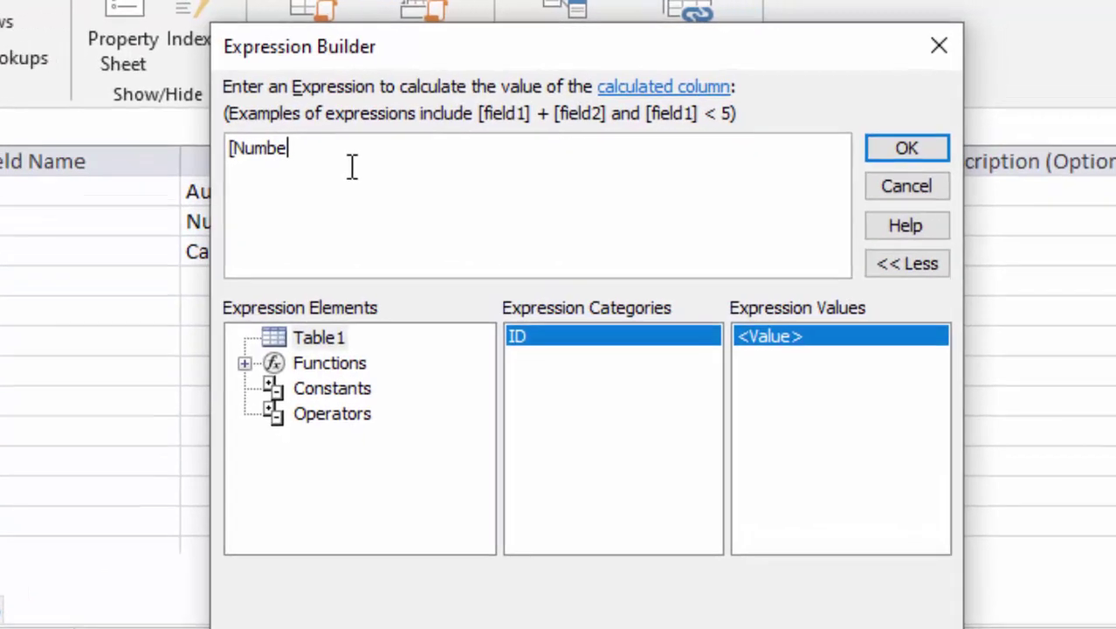
{"action": "type", "text": "r"}
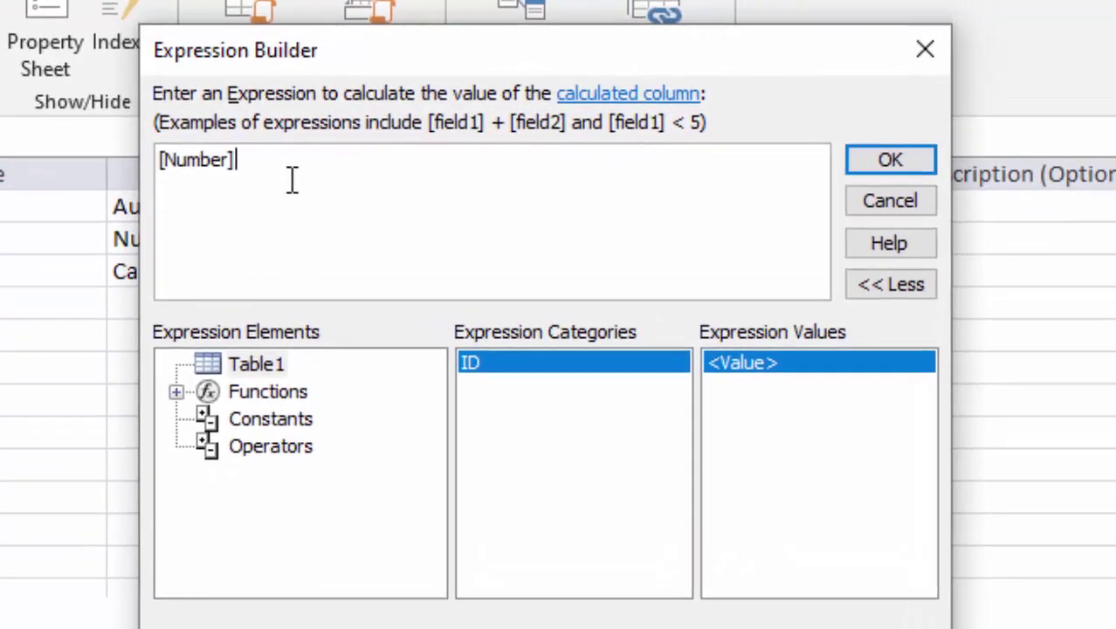
{"action": "double_click", "coordinate": [166, 166]}
{"action": "left_click", "coordinate": [163, 162]}
{"action": "type", "text": "i"}
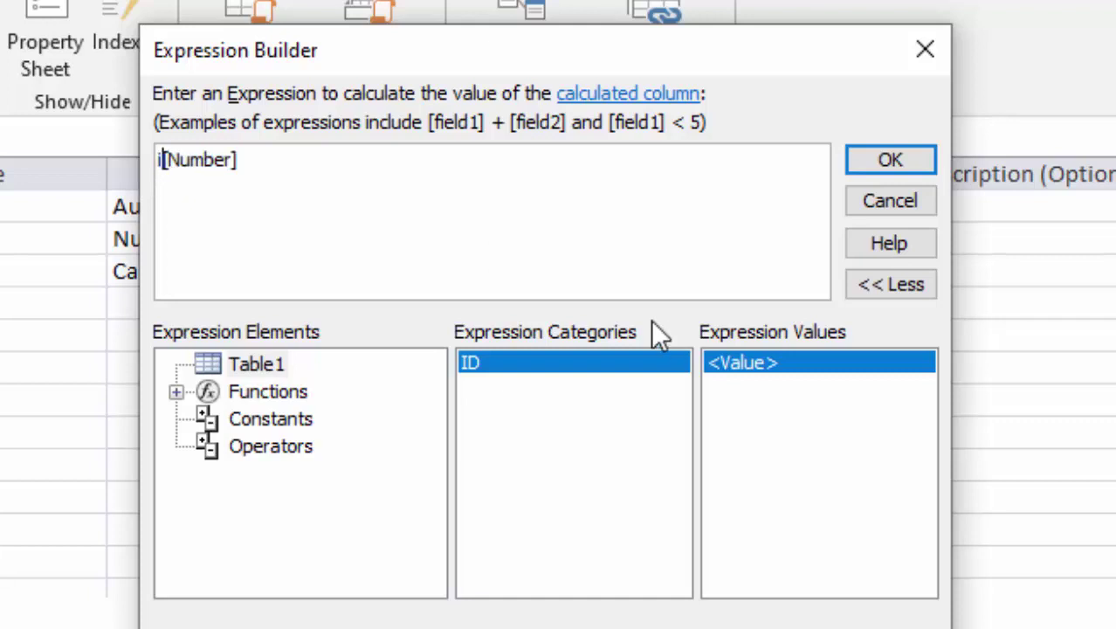
{"action": "type", "text": "i"}
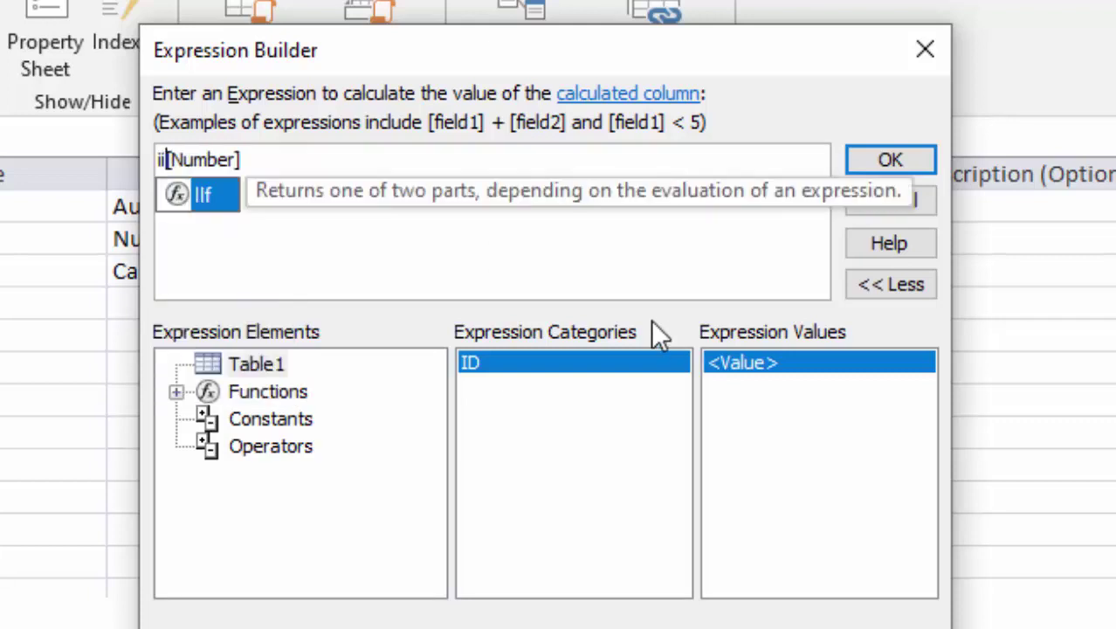
{"action": "key", "text": "Tab"}
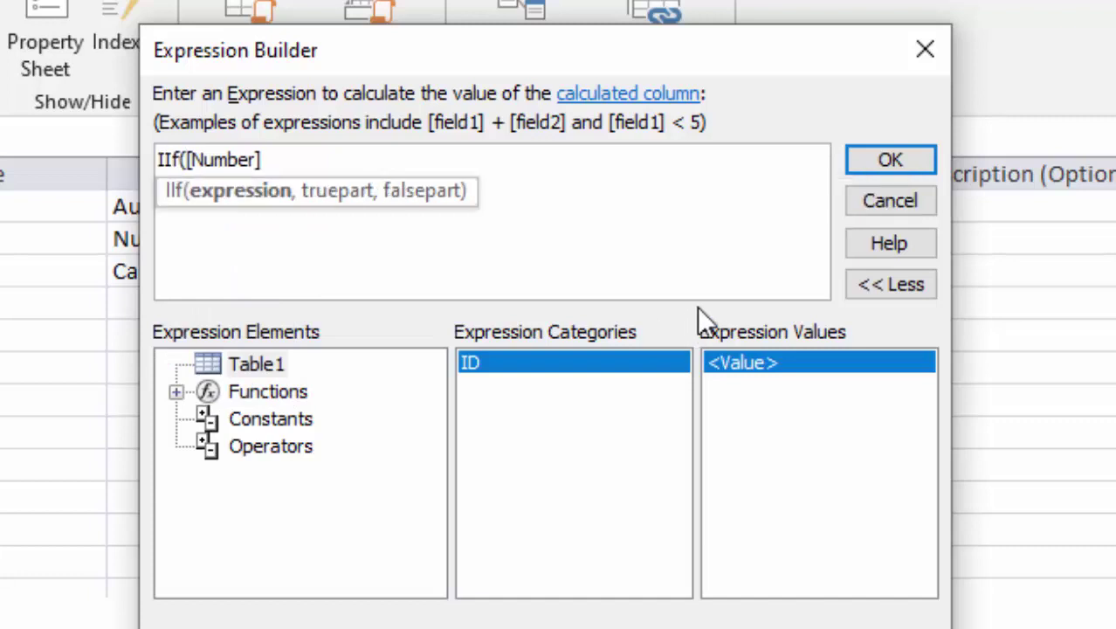
{"action": "left_click", "coordinate": [279, 164]}
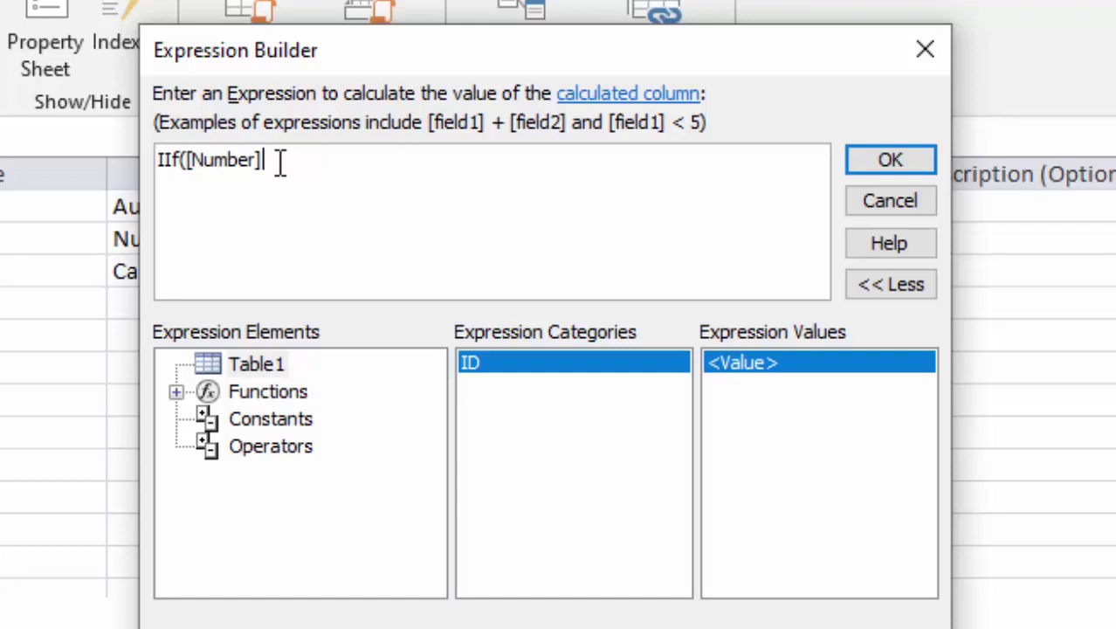
Step: Complete the Condition expression as IIf([Number]<50,"50"," ")
{"action": "type", "text": "<"}
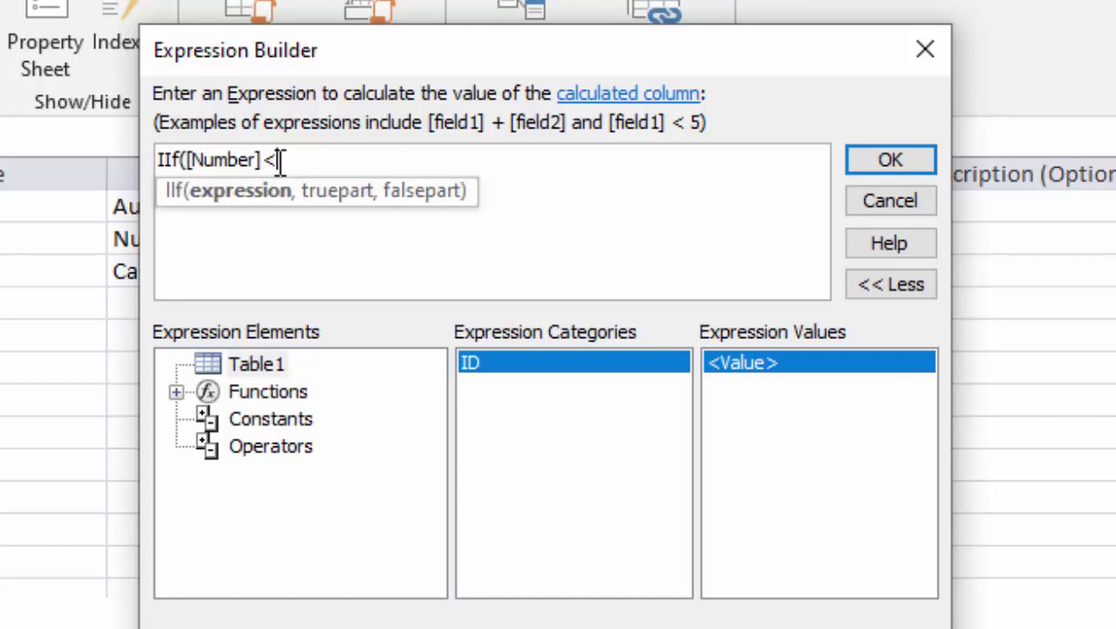
{"action": "type", "text": "5 "}
{"action": "type", "text": ","}
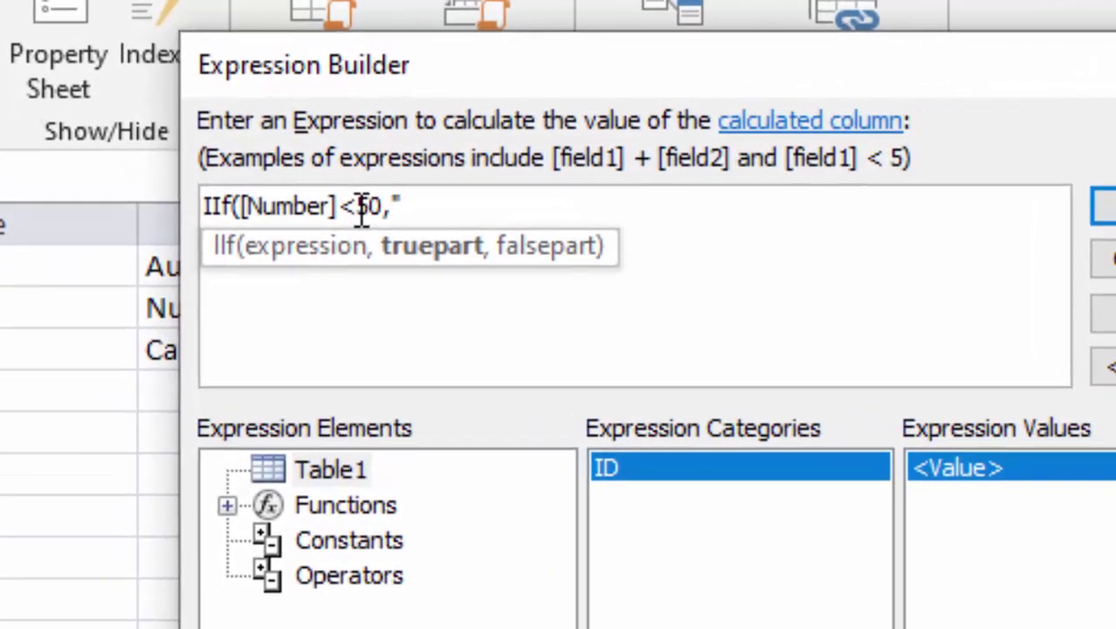
{"action": "type", "text": "5"}
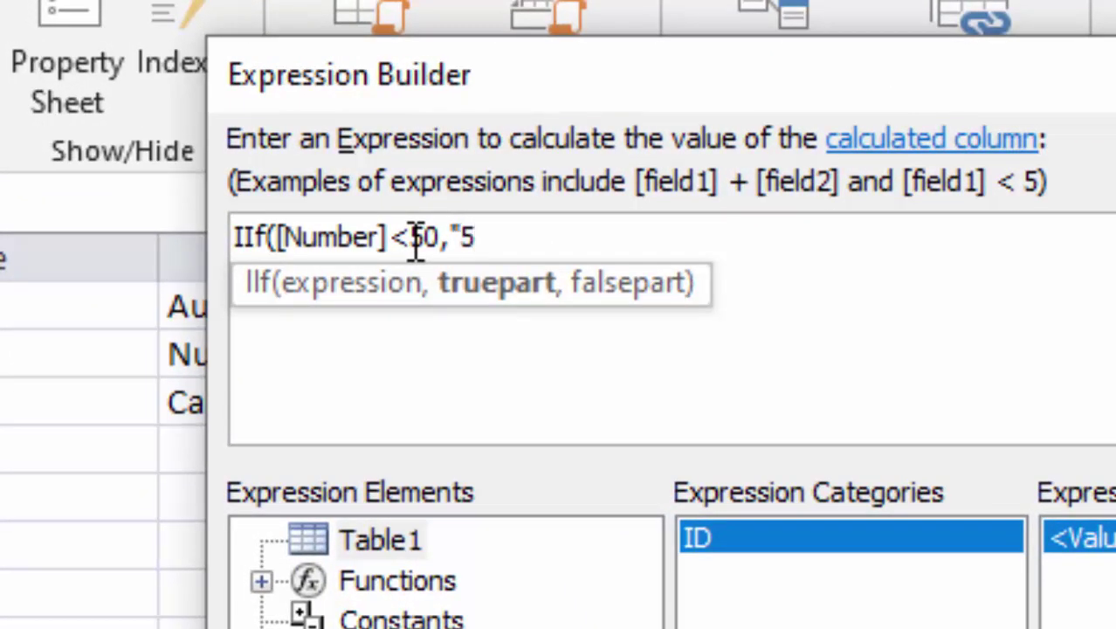
{"action": "key", "text": "BackSpace"}
{"action": "type", "text": "50"}
{"action": "key", "text": "BackSpace"}
{"action": "type", "text": ","}
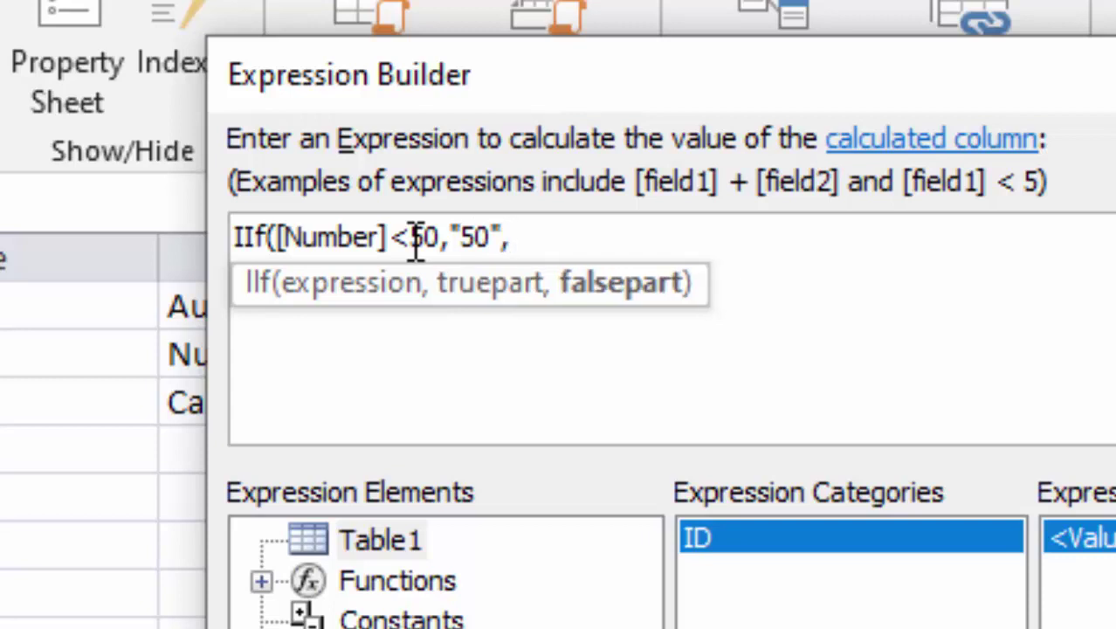
{"action": "type", "text": "\" \""}
{"action": "type", "text": ")"}
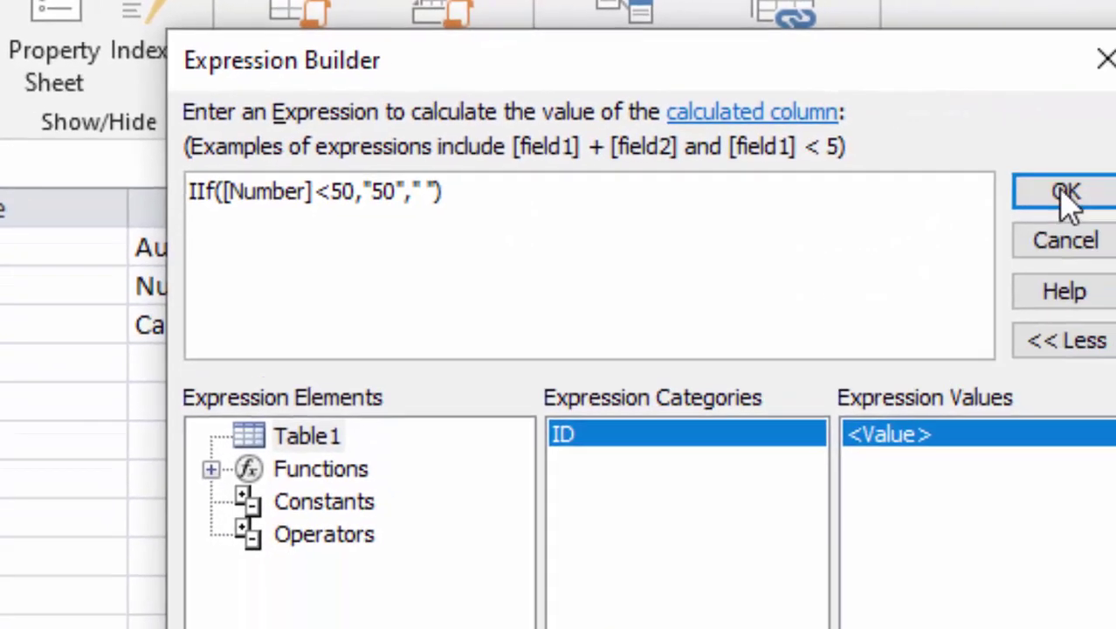
Step: Accept the expression, save Table1, and open it in datasheet view with a wider Number column
{"action": "left_click", "coordinate": [1029, 193]}
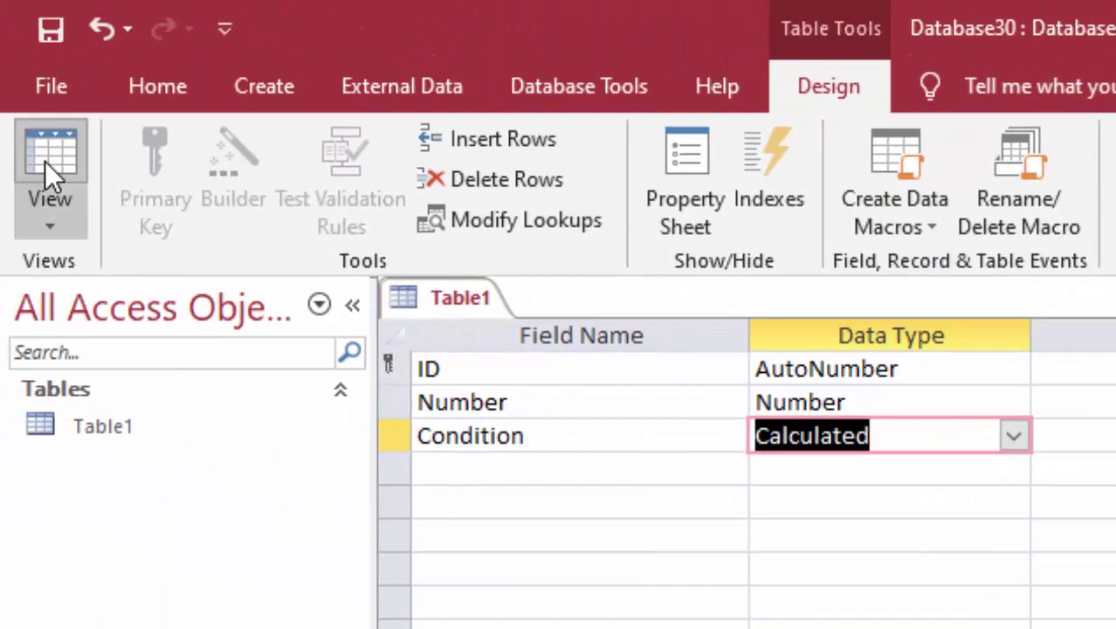
{"action": "left_click", "coordinate": [44, 161]}
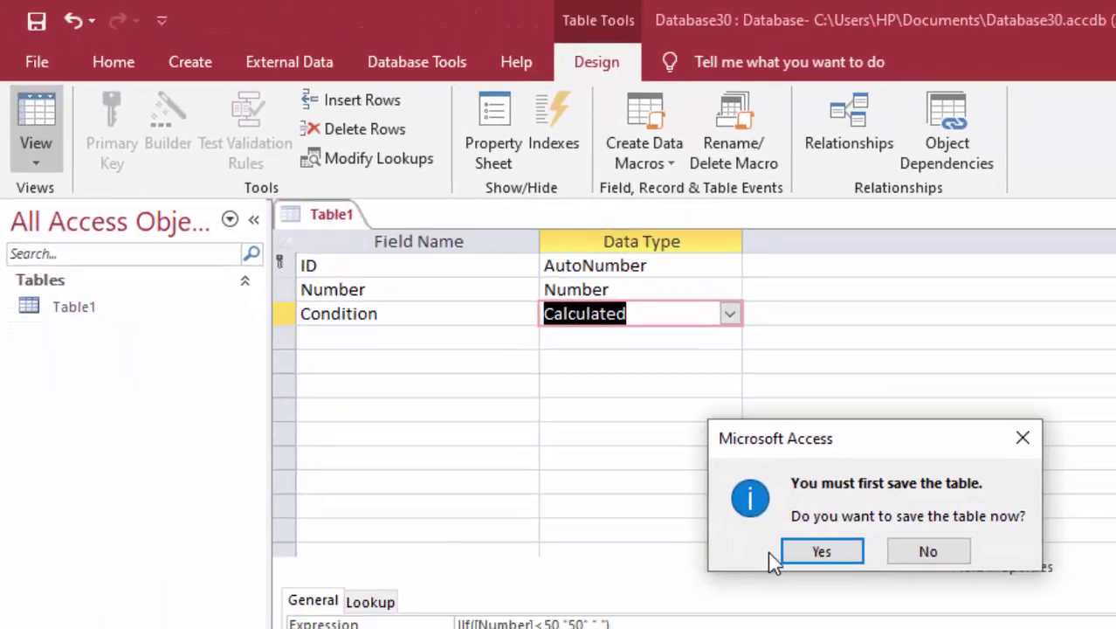
{"action": "left_click", "coordinate": [837, 552]}
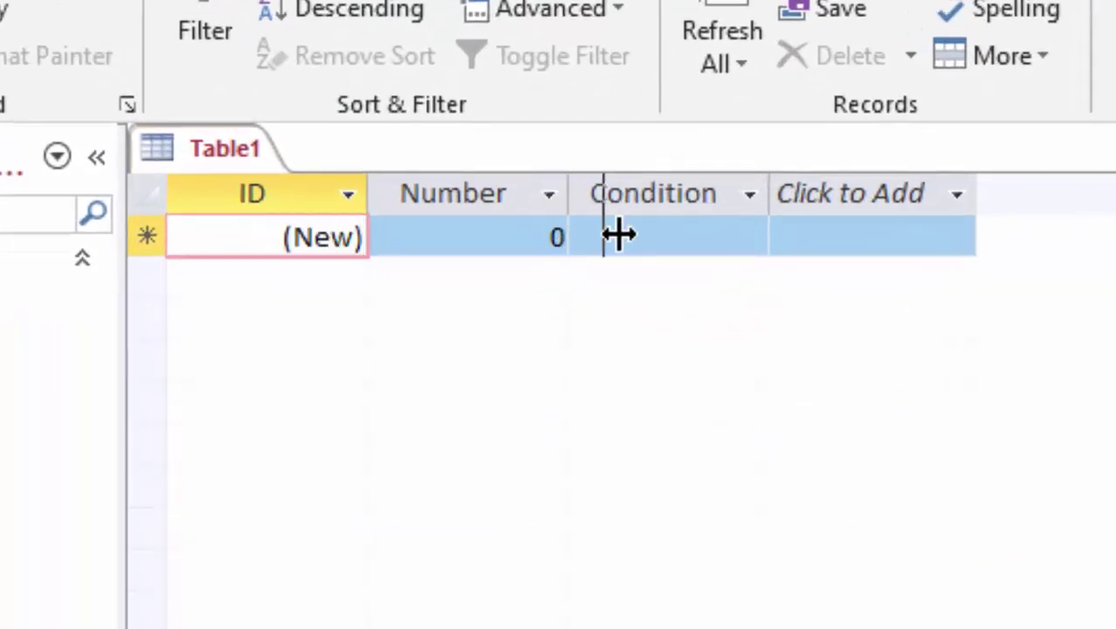
{"action": "left_click_drag", "start_coordinate": [583, 193], "coordinate": [603, 232]}
Step: Enter the first two records with Number values 30 and 40
{"action": "left_click", "coordinate": [555, 249]}
{"action": "key", "text": "Tab"}
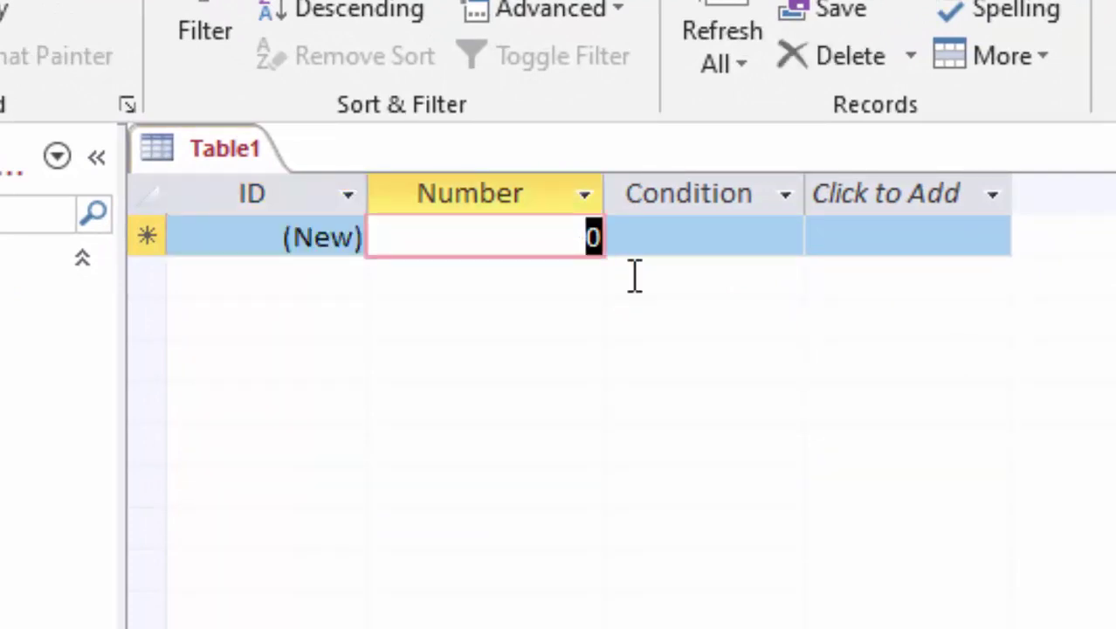
{"action": "key", "text": "BackSpace"}
{"action": "type", "text": "3"}
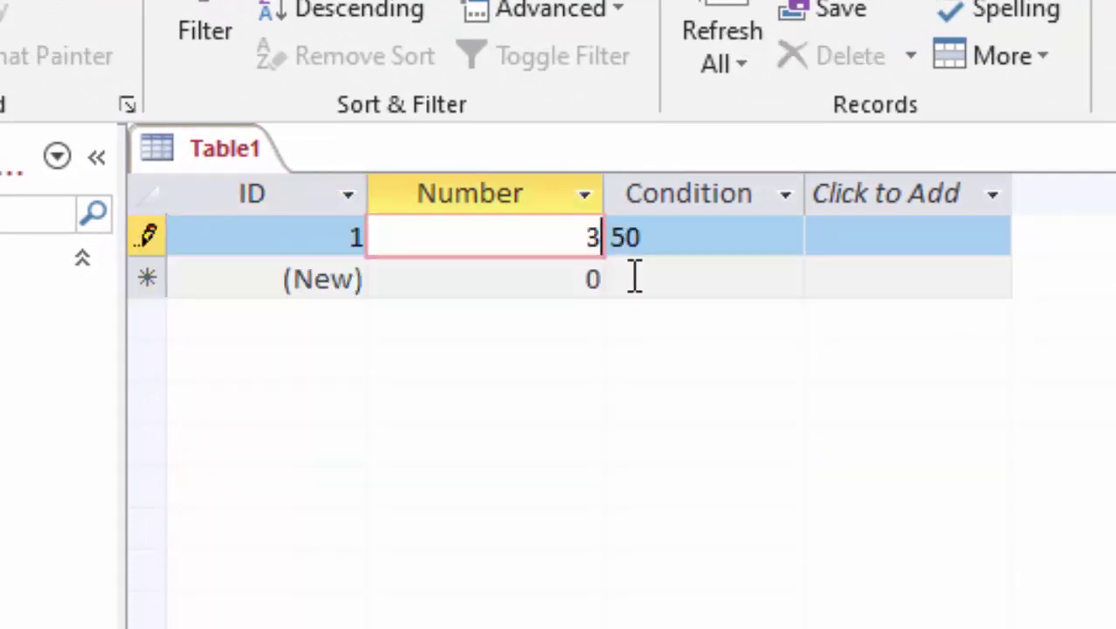
{"action": "type", "text": "0"}
{"action": "key", "text": "Tab"}
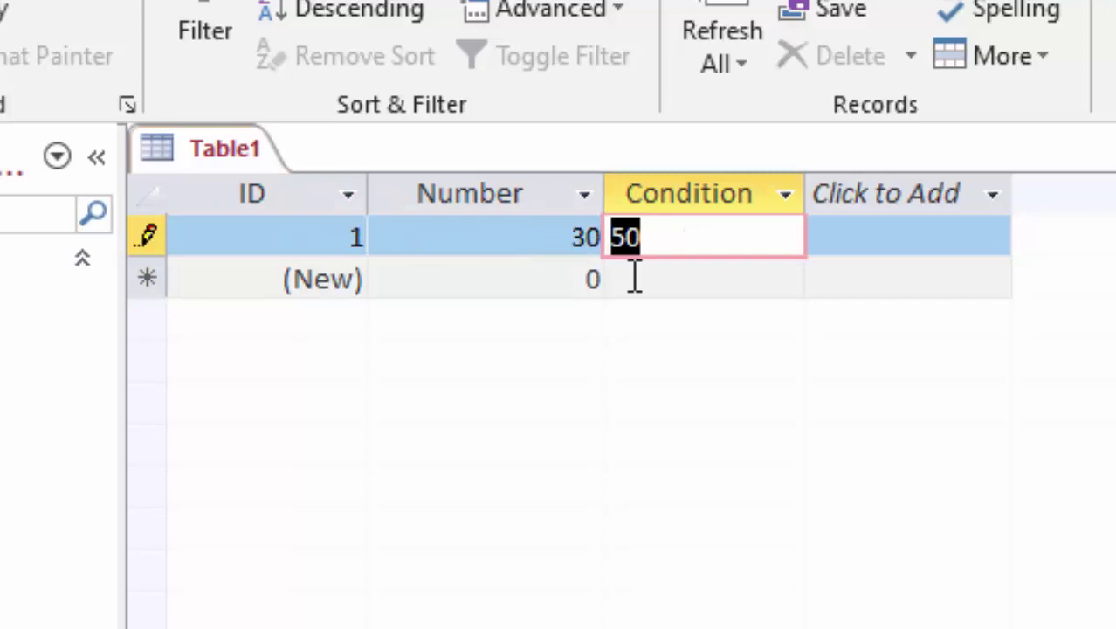
{"action": "key", "text": "Tab"}
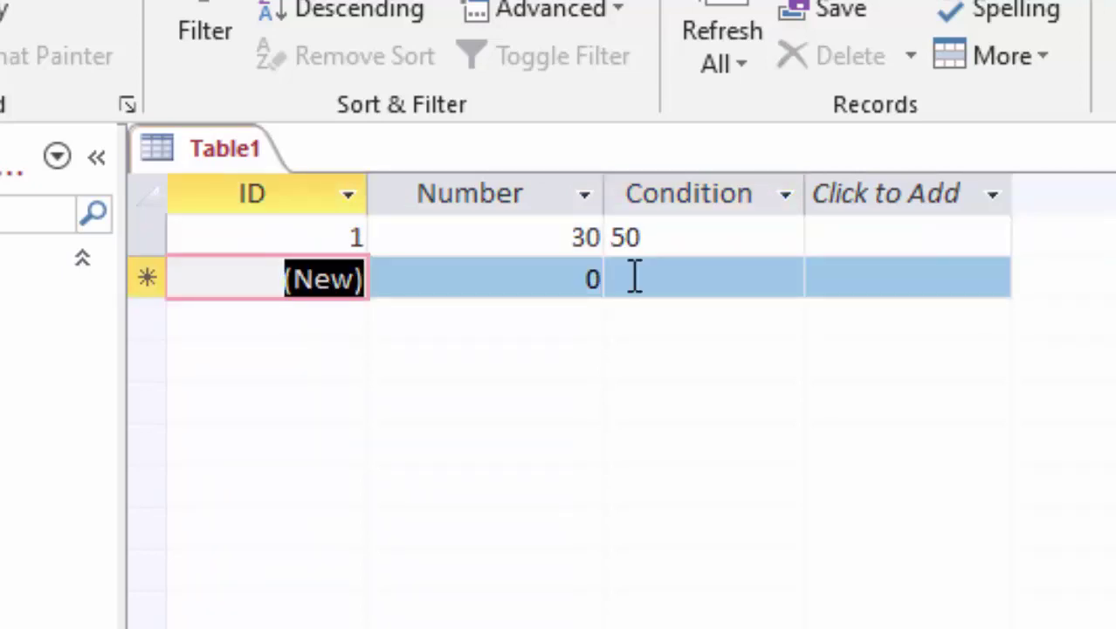
{"action": "key", "text": "Tab"}
{"action": "type", "text": "4"}
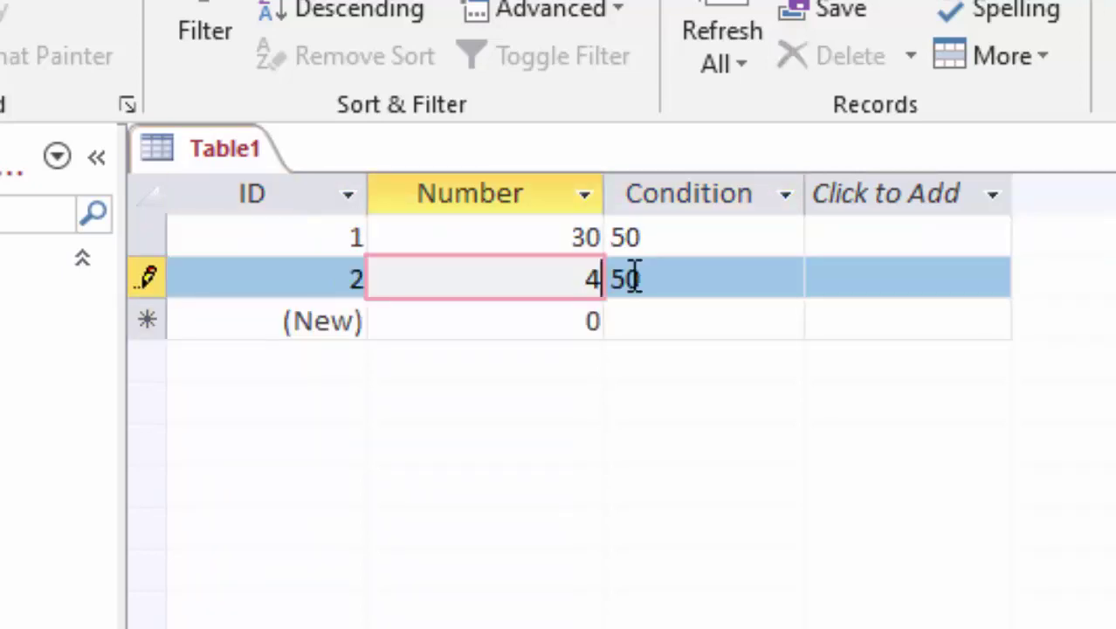
{"action": "type", "text": "0"}
{"action": "key", "text": "Tab"}
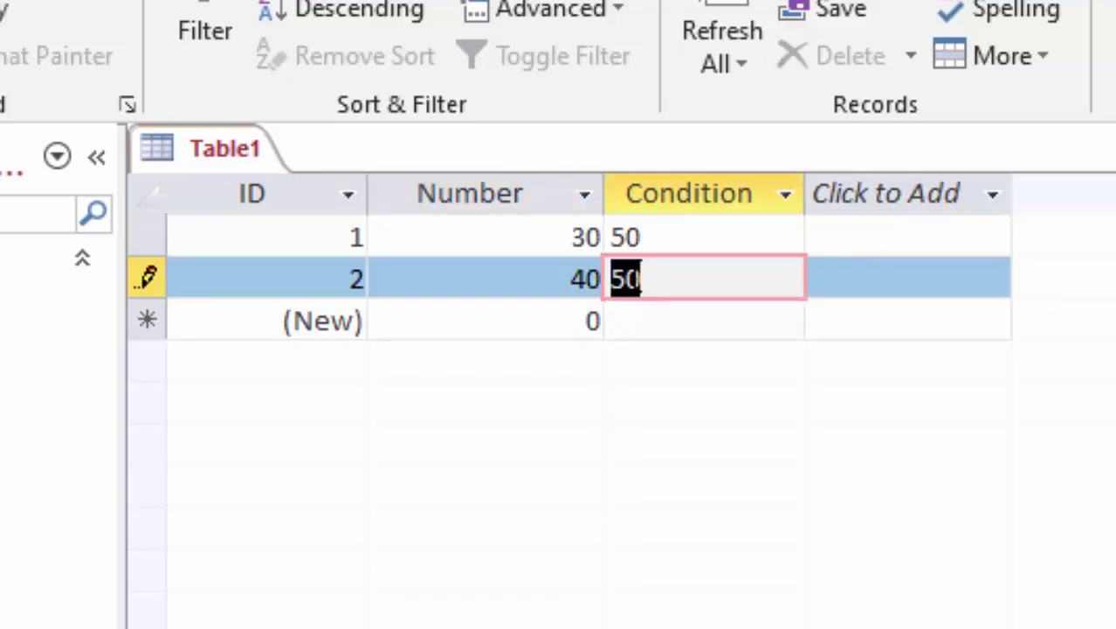
{"action": "key", "text": "Tab"}
Step: Enter three more records with Number values 67, 100 and 43
{"action": "key", "text": "Tab"}
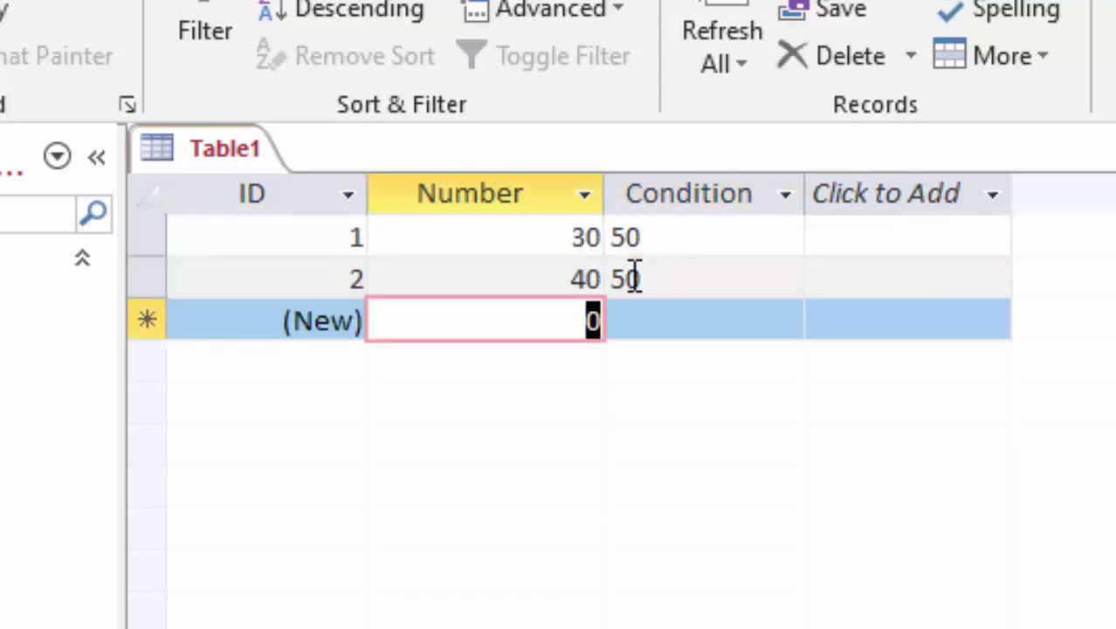
{"action": "type", "text": "6"}
{"action": "type", "text": "7"}
{"action": "key", "text": "Tab"}
{"action": "key", "text": "BackSpace"}
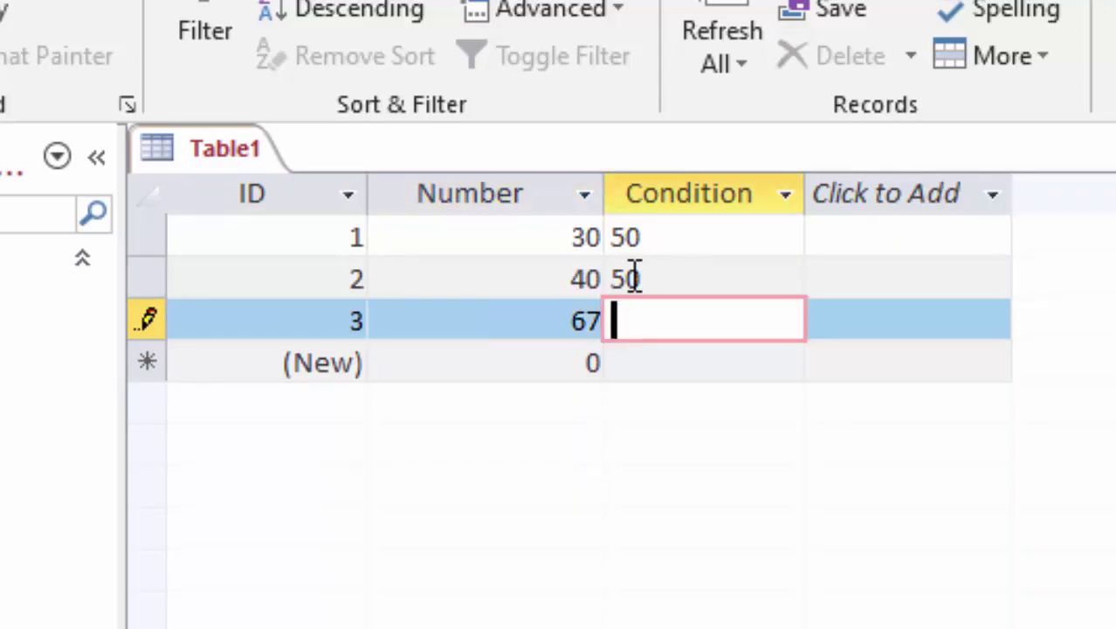
{"action": "key", "text": "Tab"}
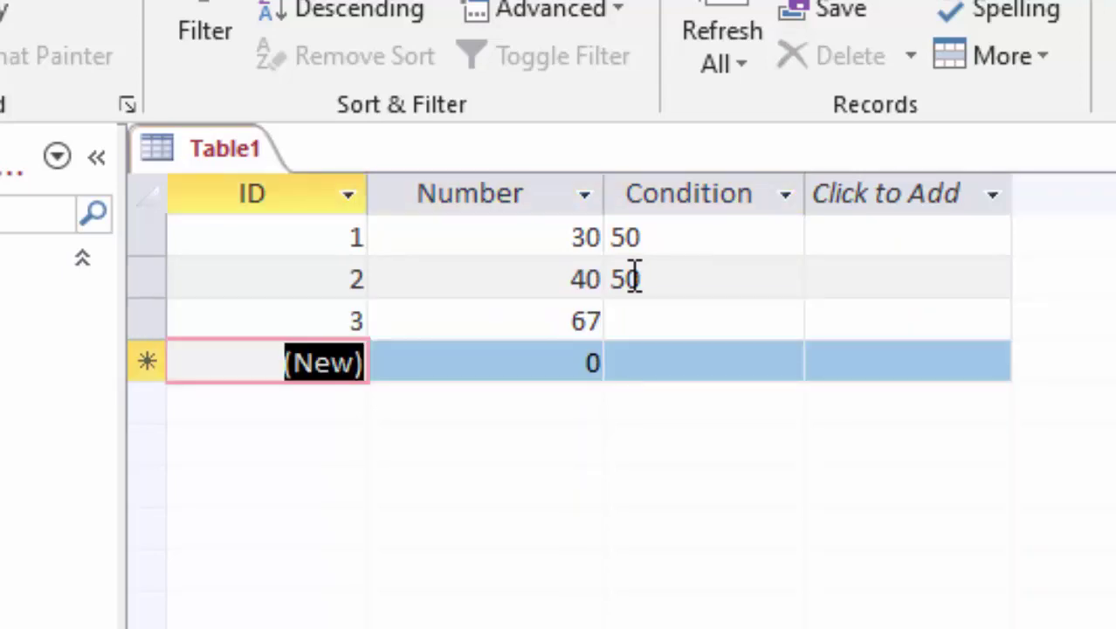
{"action": "key", "text": "Tab"}
{"action": "type", "text": "1"}
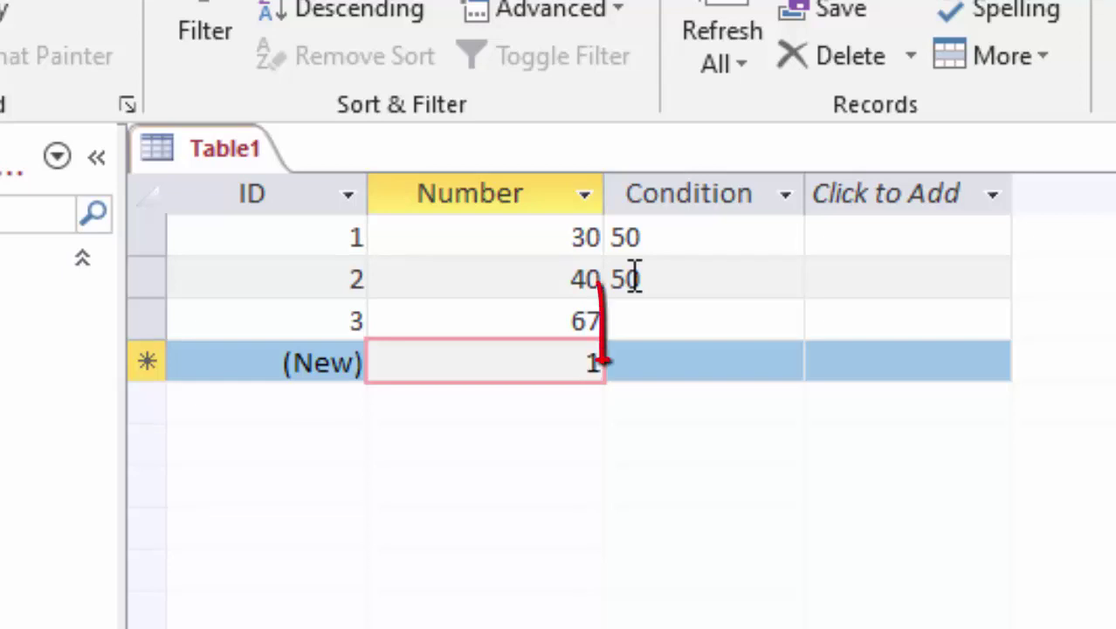
{"action": "type", "text": "00"}
{"action": "key", "text": "Tab"}
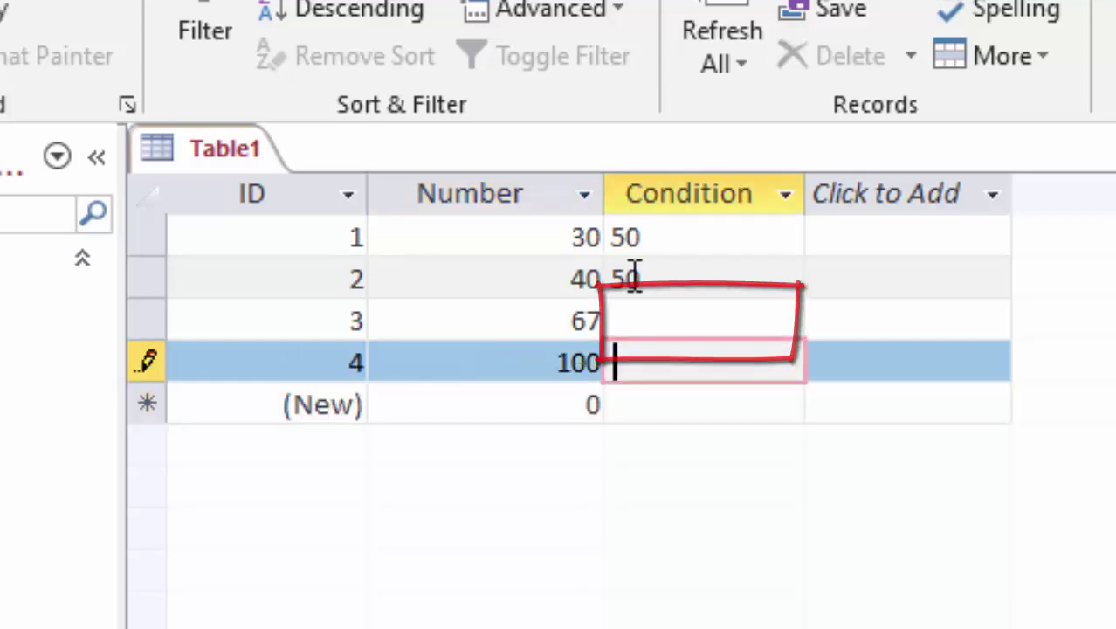
{"action": "key", "text": "Tab"}
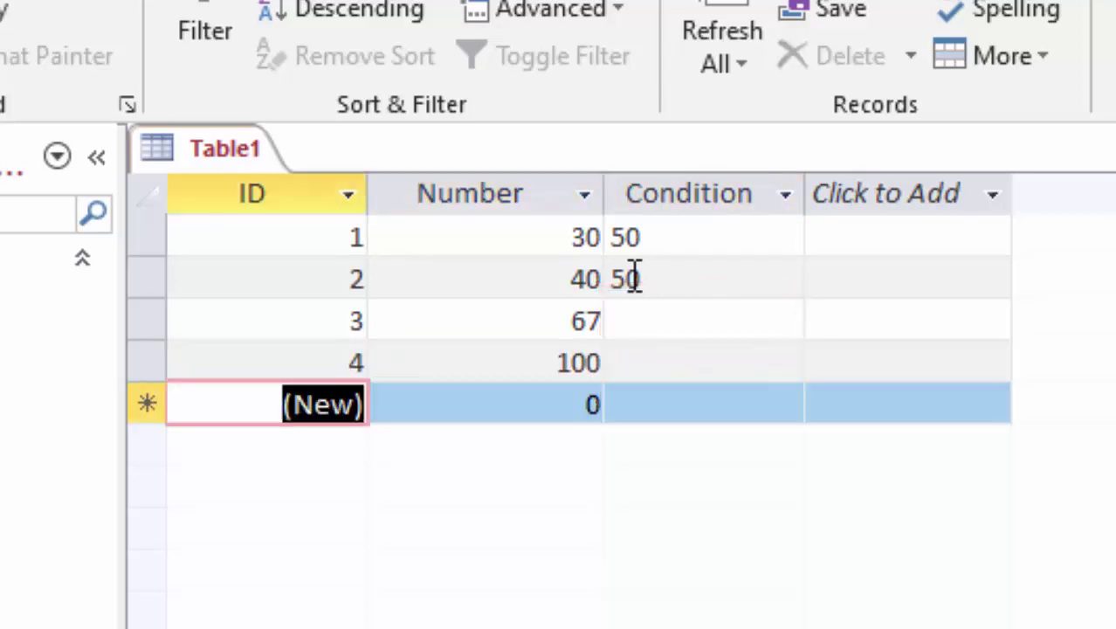
{"action": "key", "text": "Tab"}
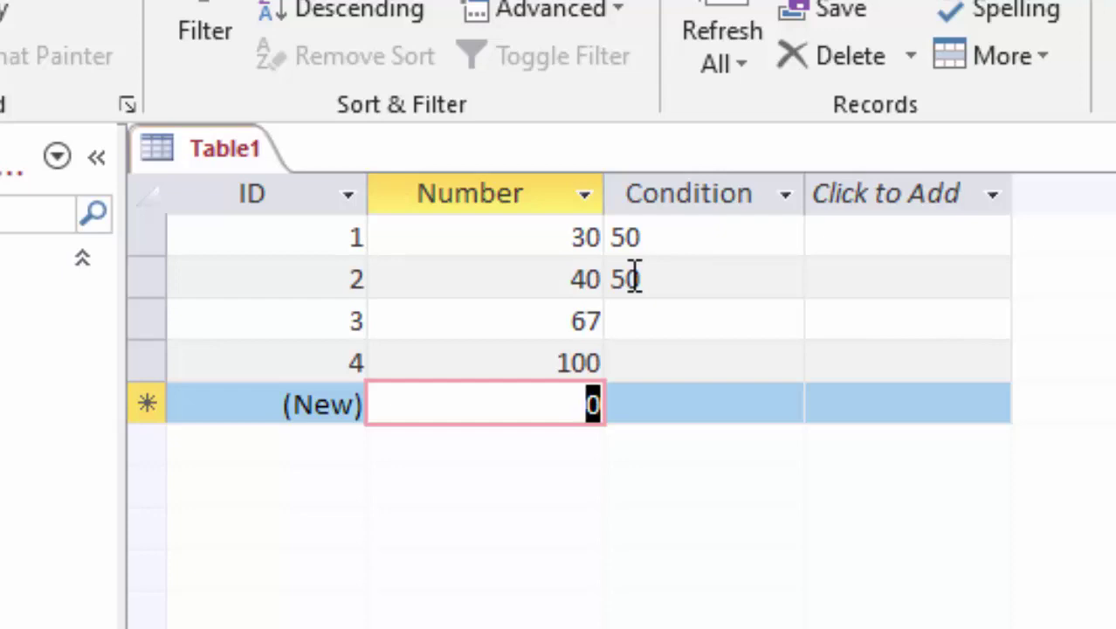
{"action": "type", "text": "4"}
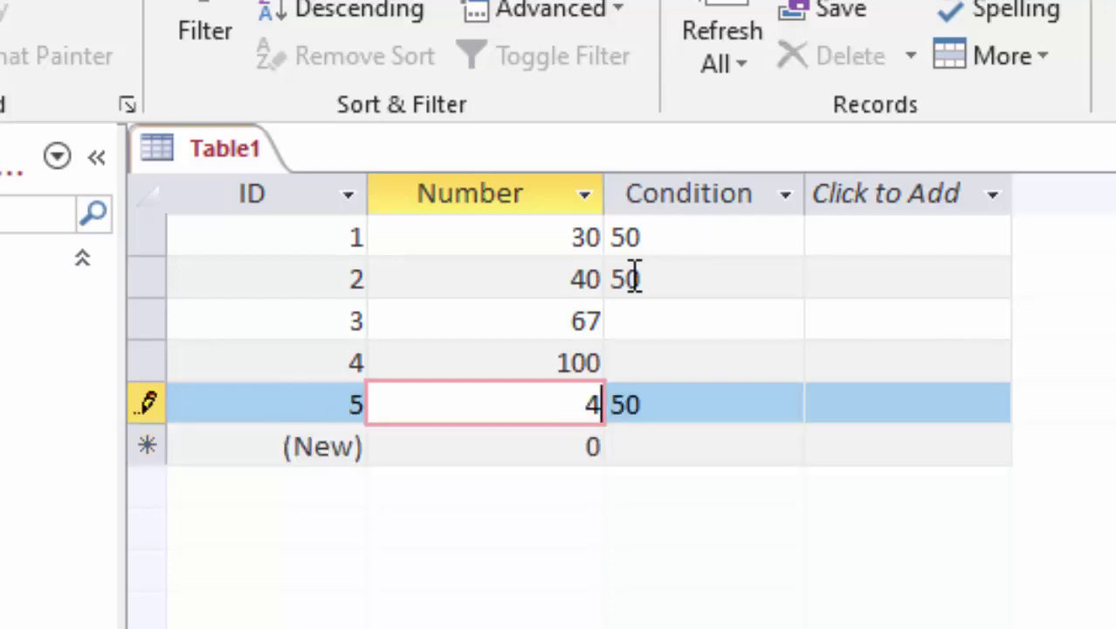
{"action": "type", "text": "3"}
{"action": "key", "text": "Tab"}
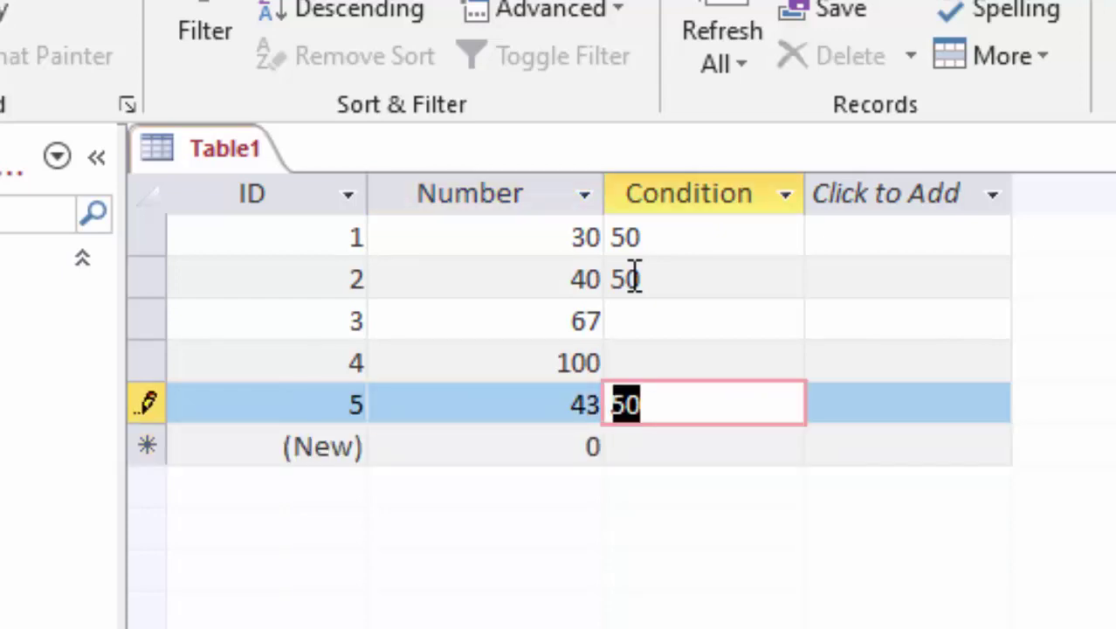